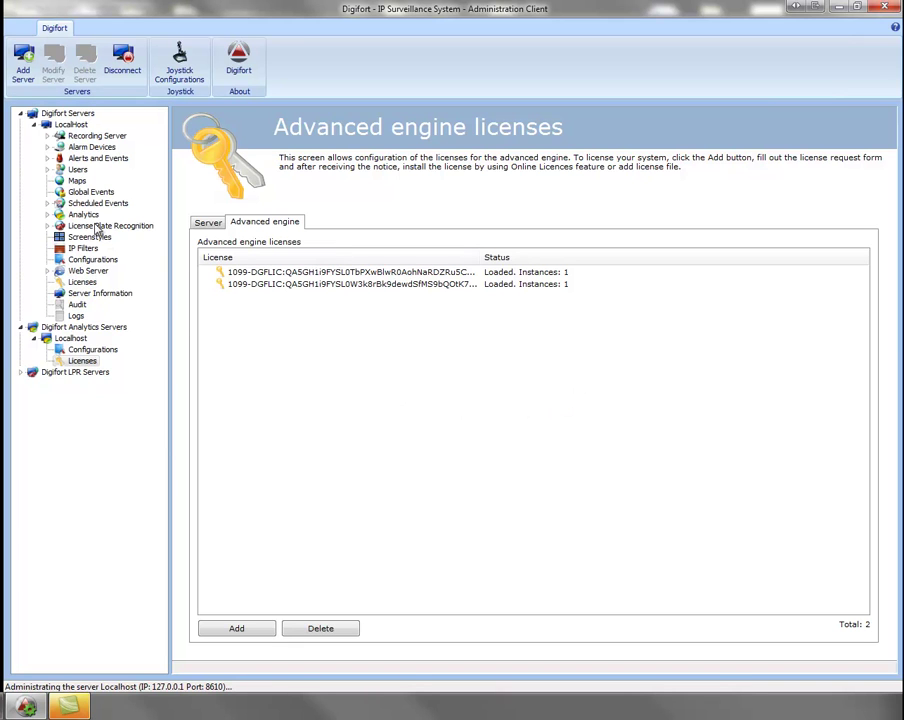
- Open the Analytics Status page for the local surveillance server
left_click(83, 215)
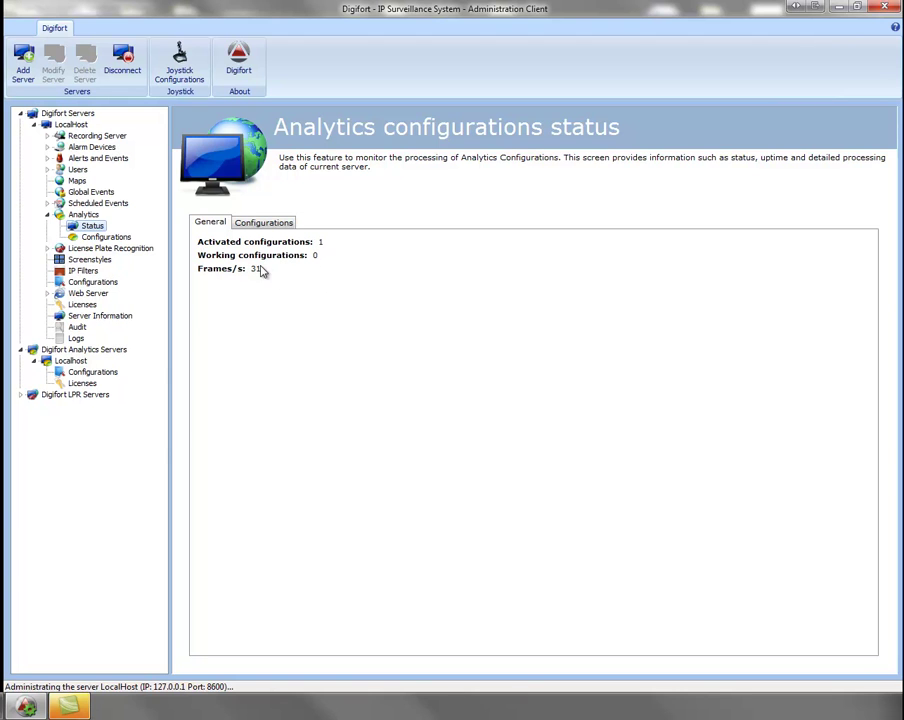
left_click(259, 223)
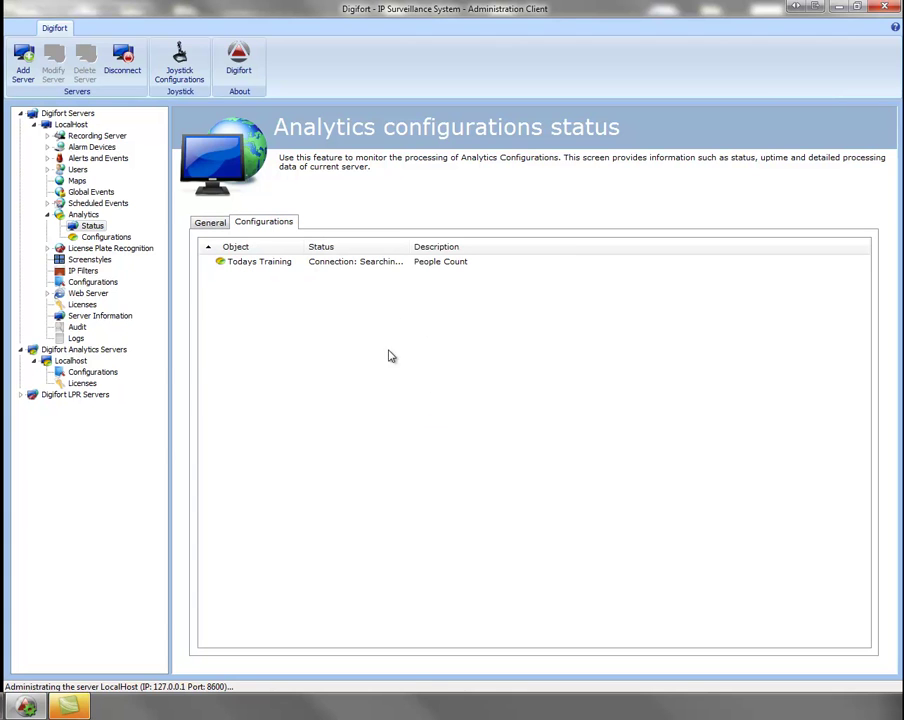
left_click(260, 266)
left_click_drag(411, 246, 524, 246)
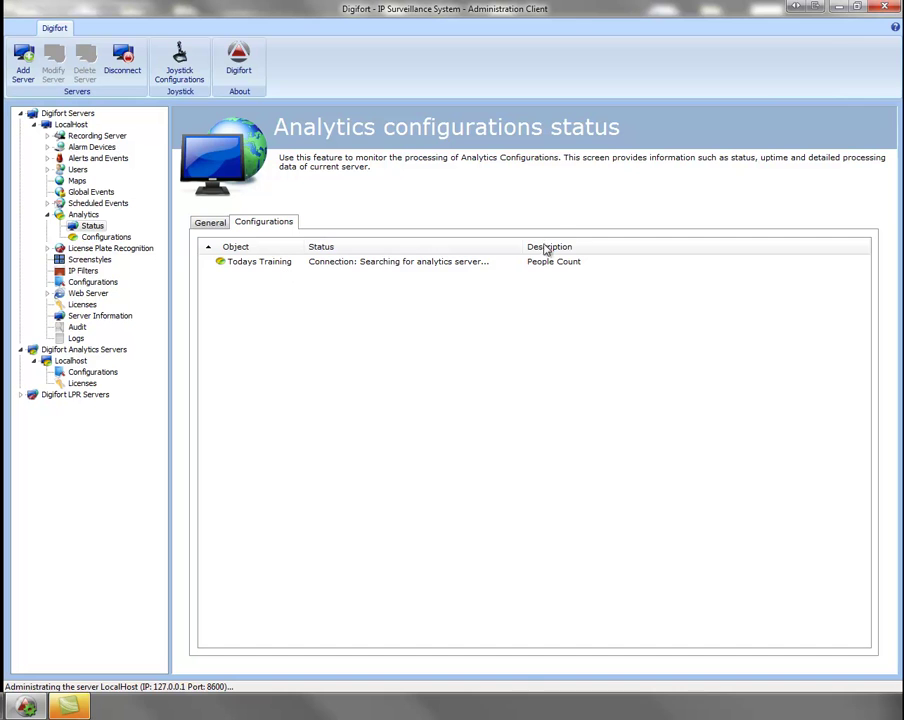
left_click(246, 264)
double_click(246, 264)
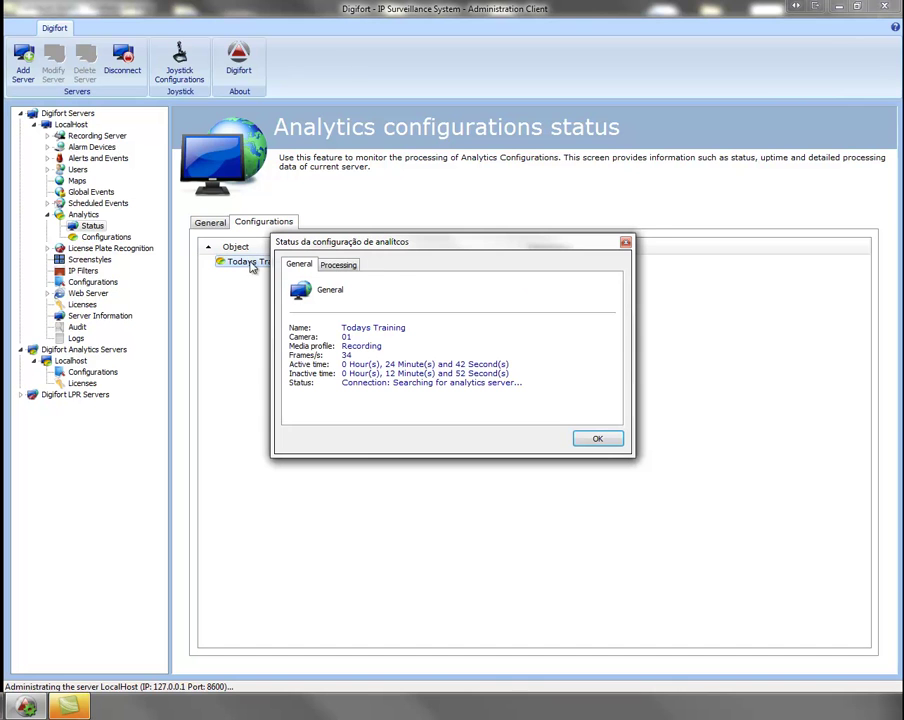
left_click(334, 270)
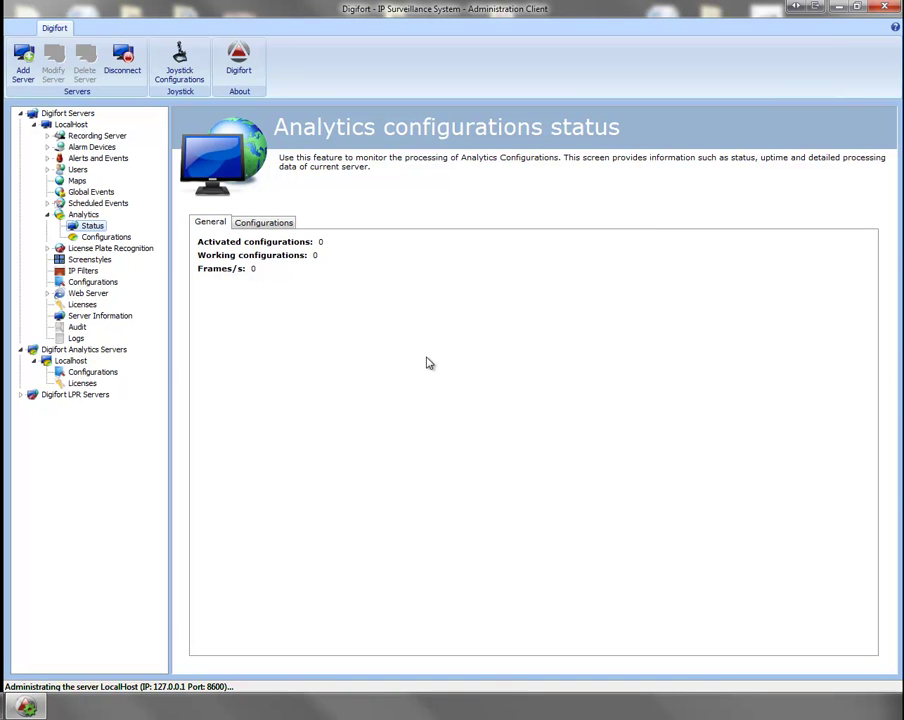
- Add a new analytics configuration named 'VCA' under Analytics Configurations
left_click(105, 237)
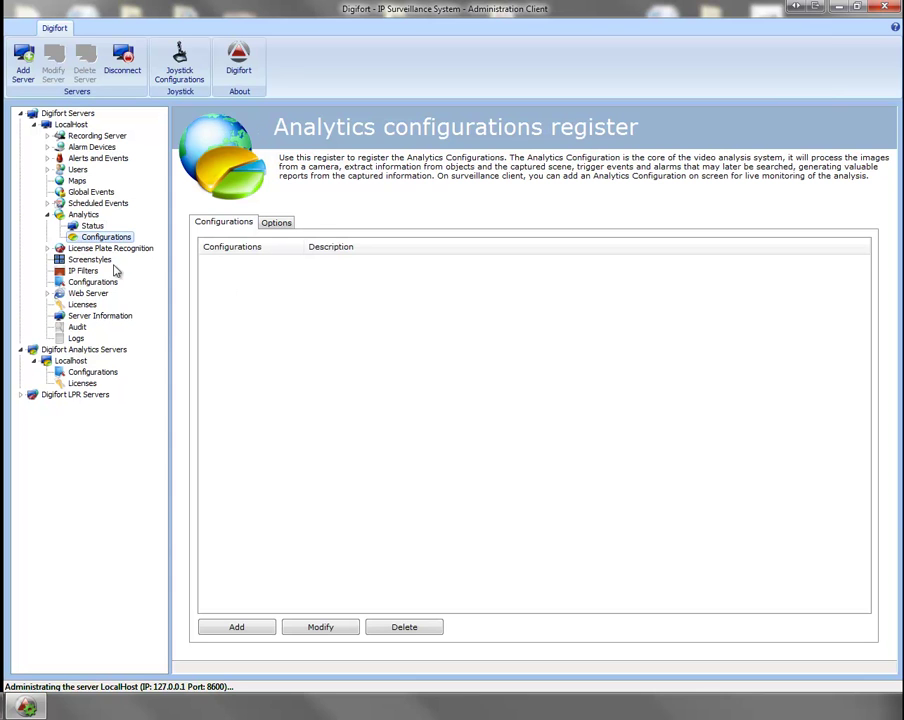
left_click(234, 630)
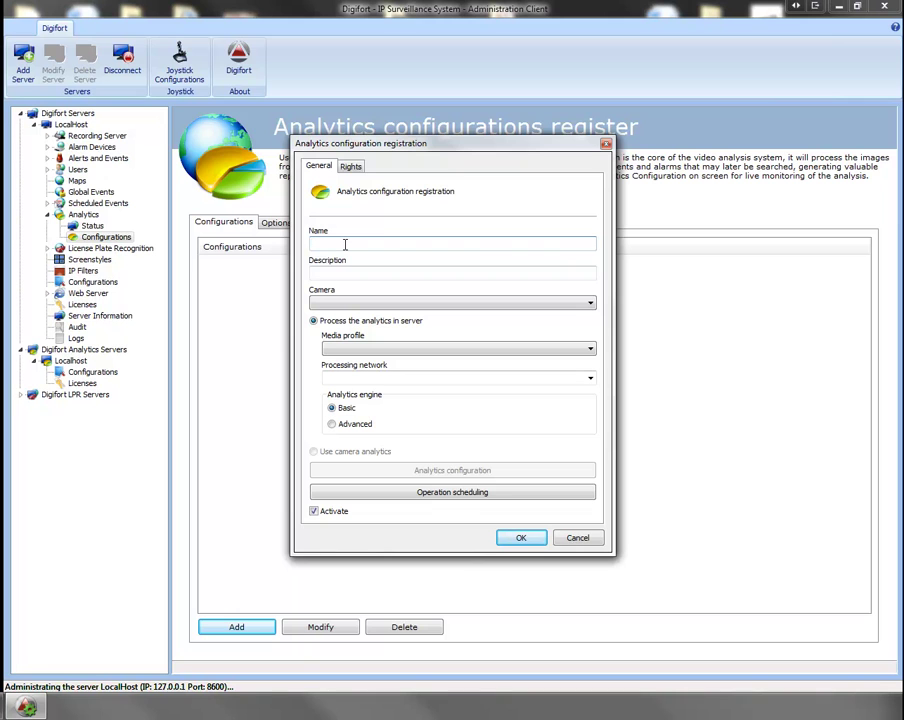
type("VCA")
key("Tab")
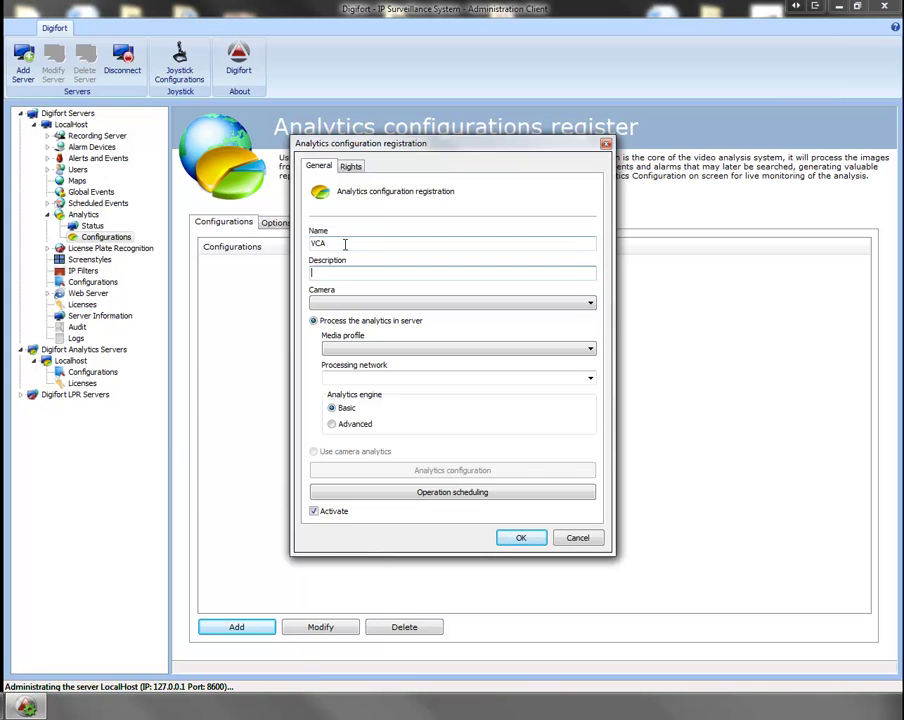
- Describe it as 'Counting'; use camera 01, Recording profile and Digifort Analytics Server network
type("Counting")
left_click(338, 303)
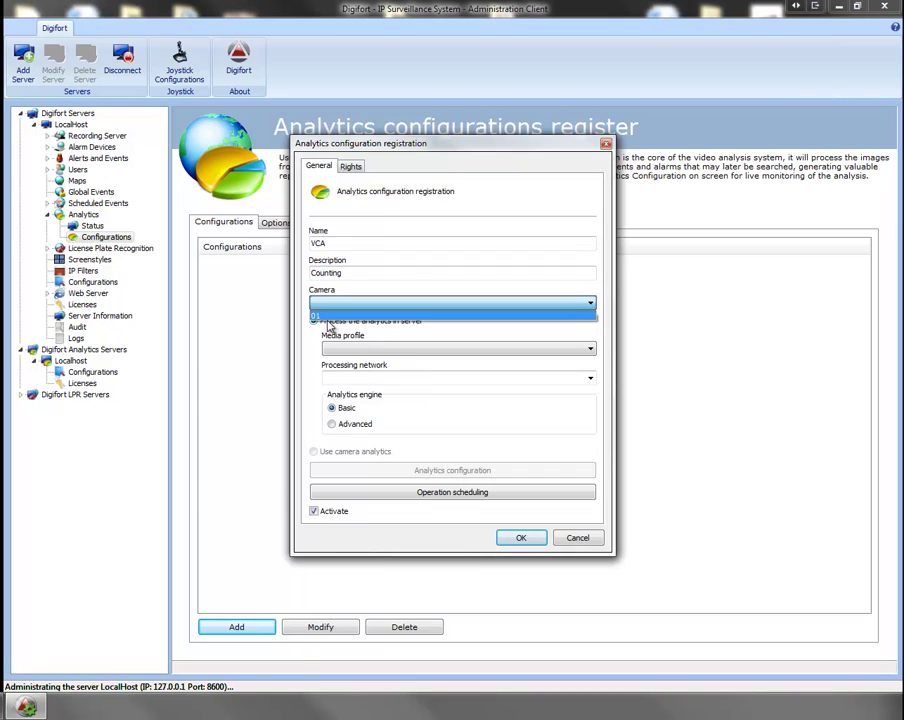
left_click(322, 316)
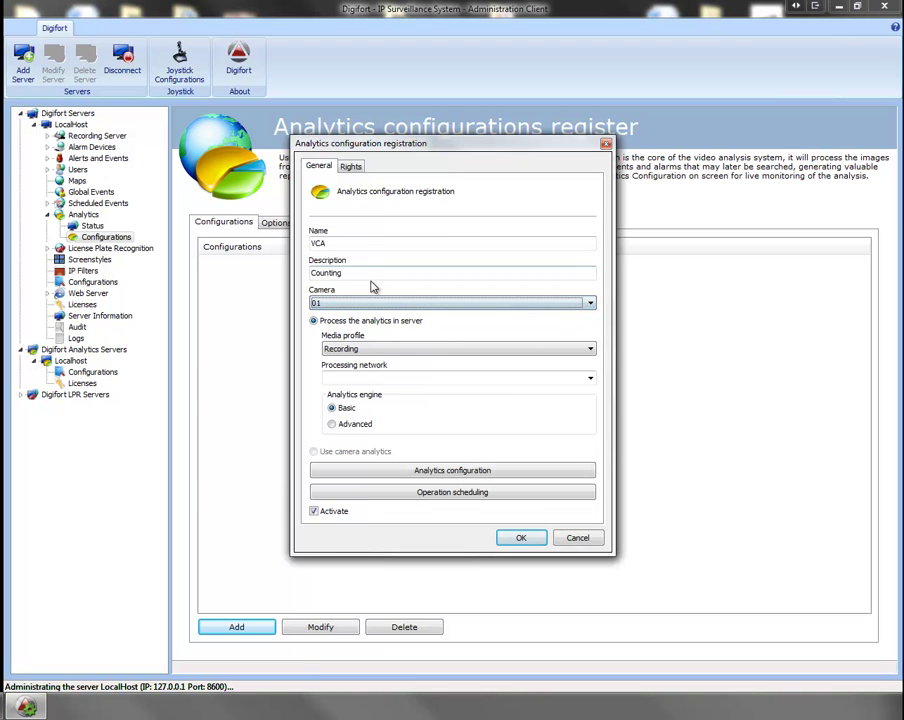
left_click(400, 350)
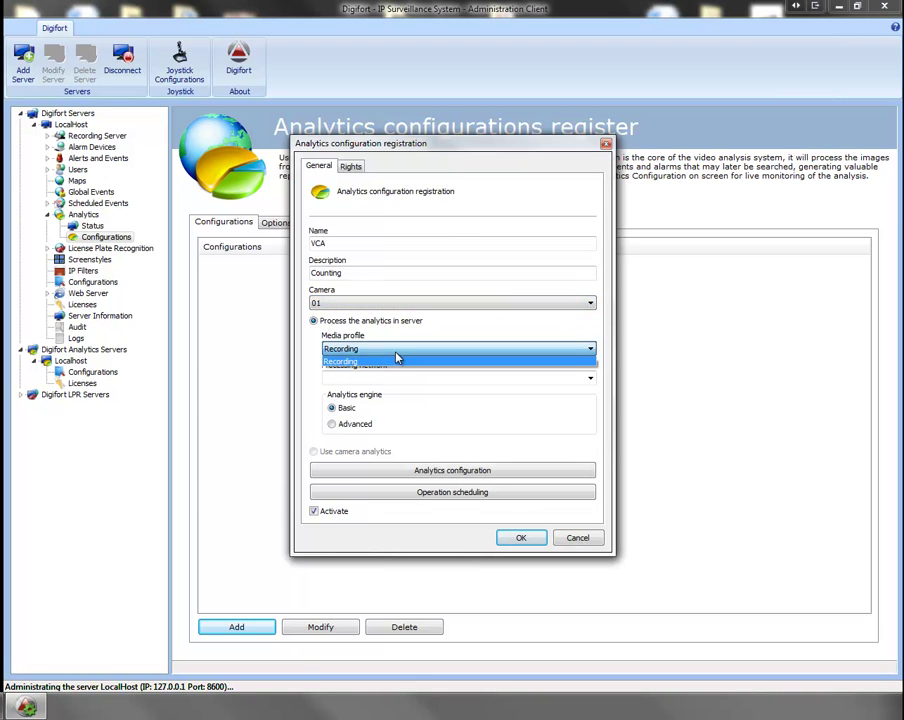
left_click(395, 357)
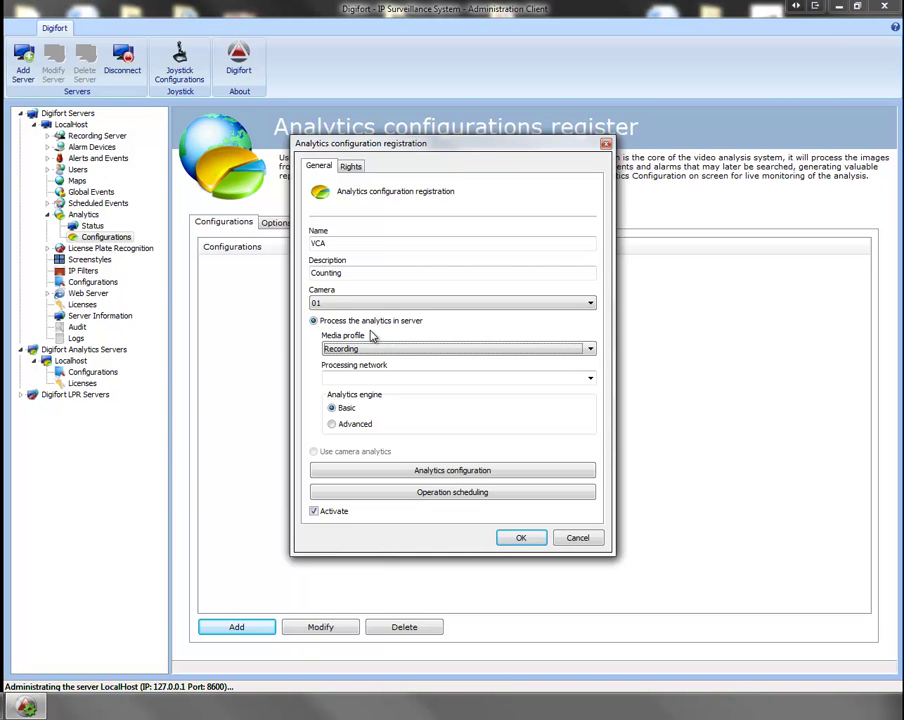
left_click(588, 377)
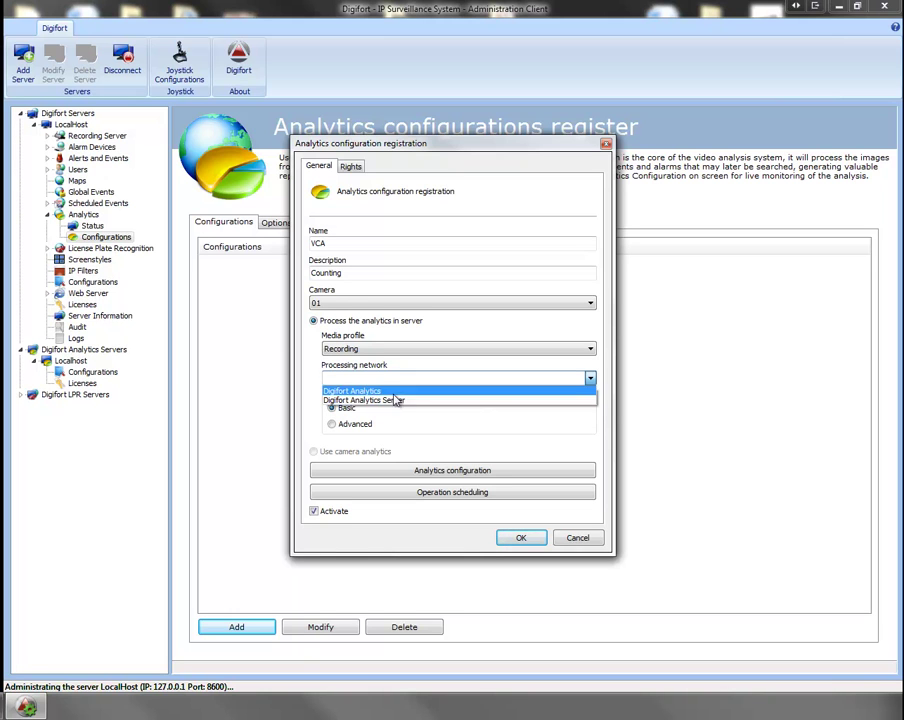
left_click(343, 400)
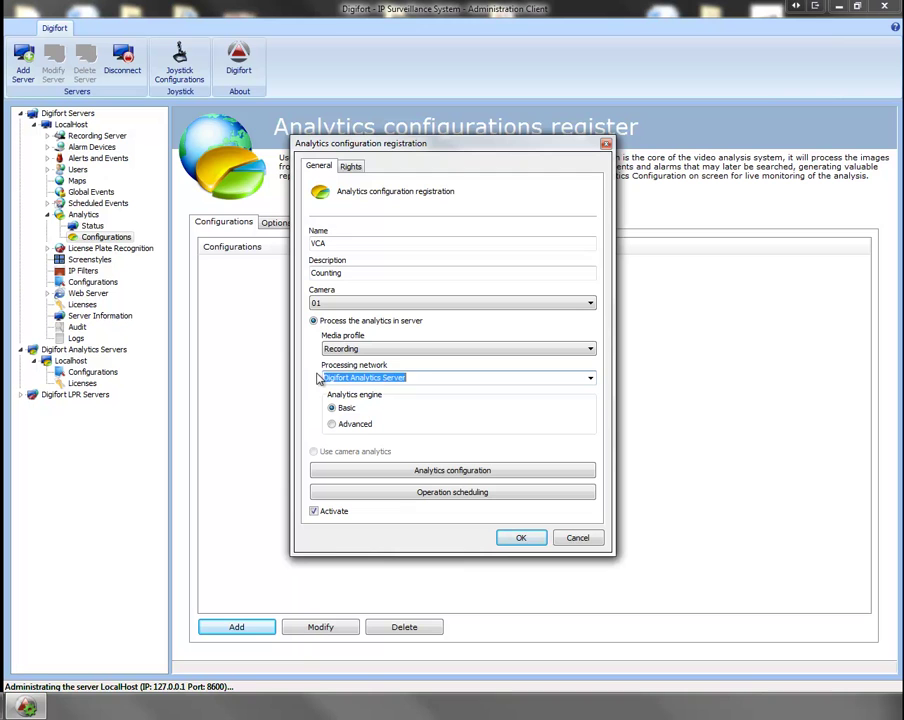
- Deactivate analysis on Monday from about 03:00 to 18:00 in the operation schedule
left_click(412, 500)
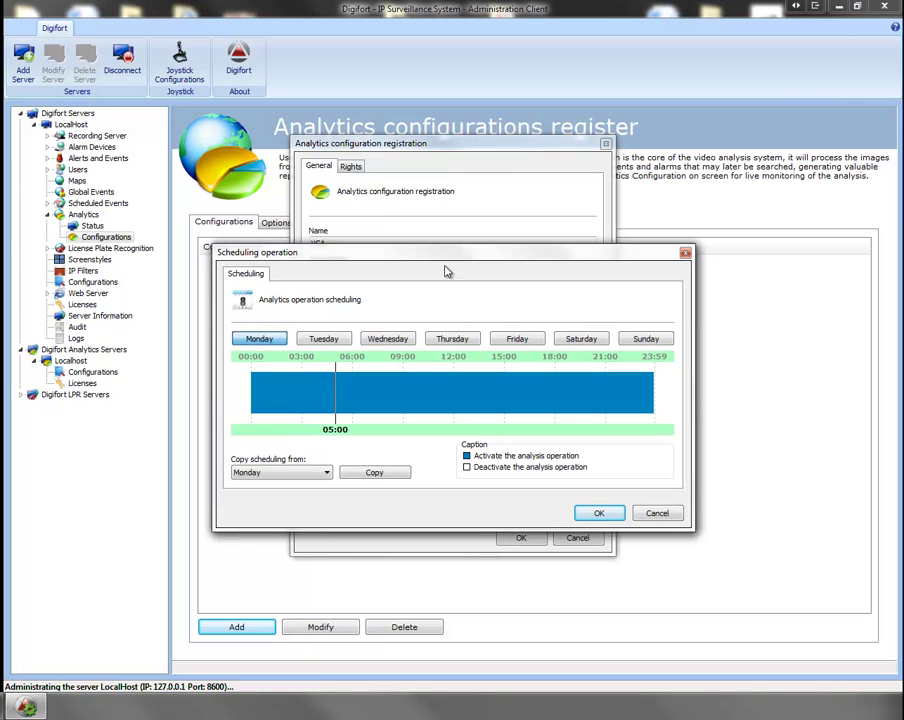
mouse_move(422, 258)
left_mouse_down()
mouse_move(418, 314)
mouse_move(414, 262)
left_mouse_up()
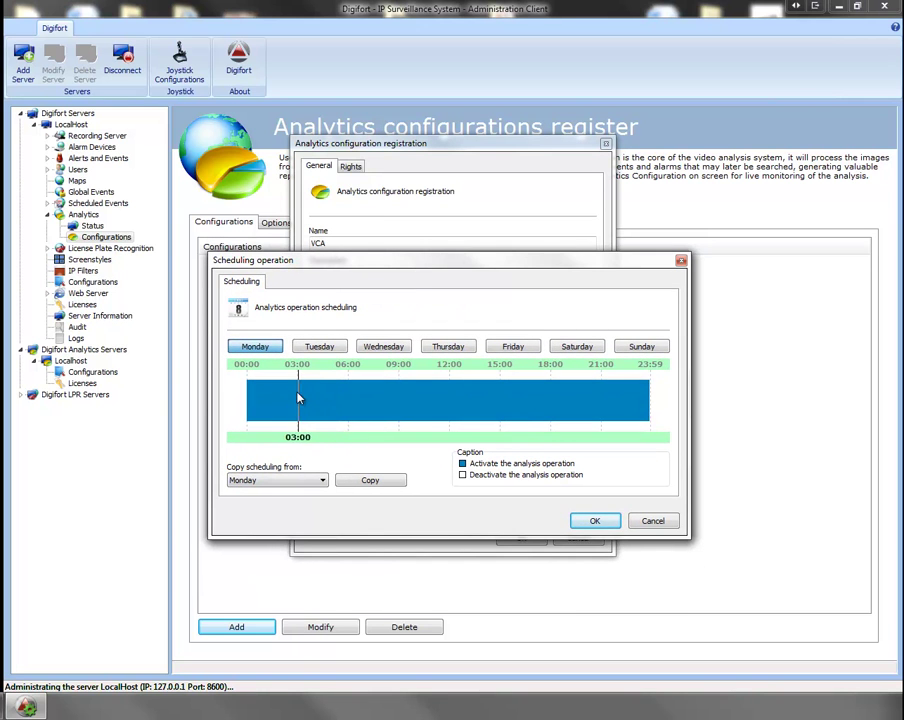
left_click_drag(297, 390, 551, 394)
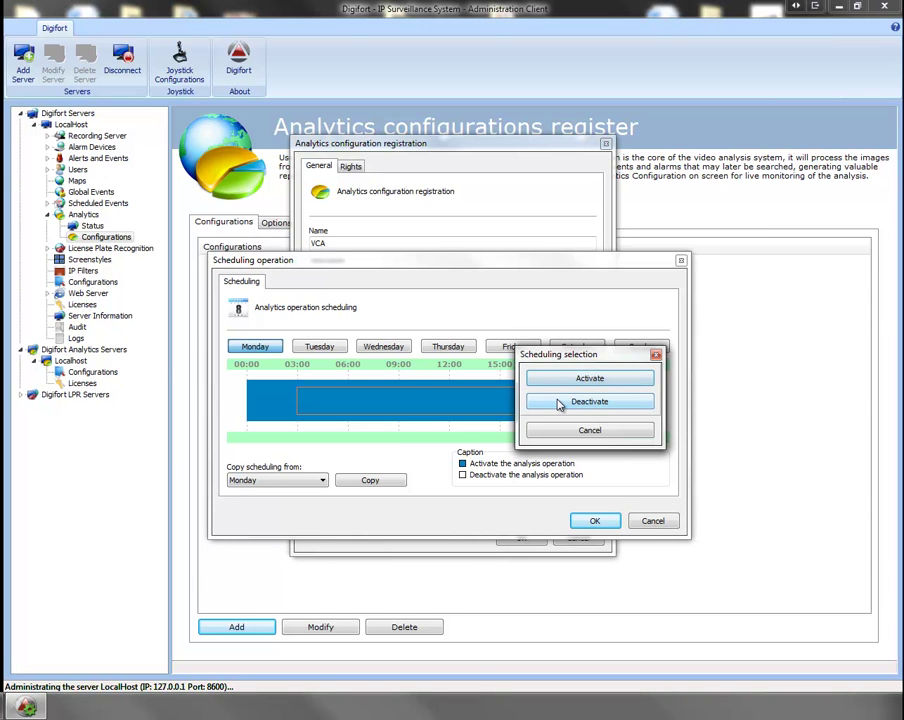
left_click(557, 399)
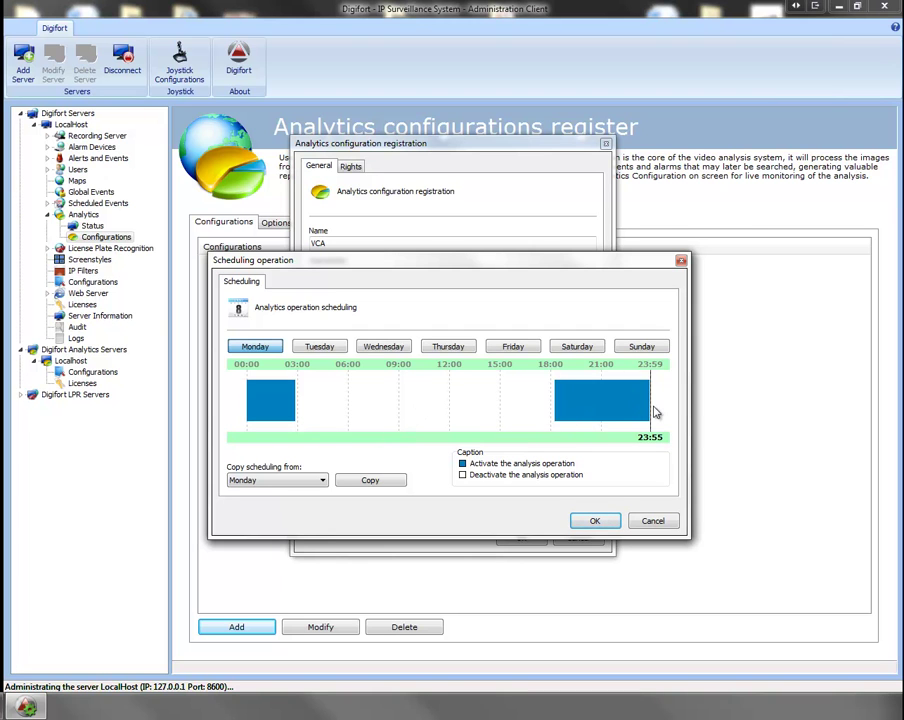
key("Return")
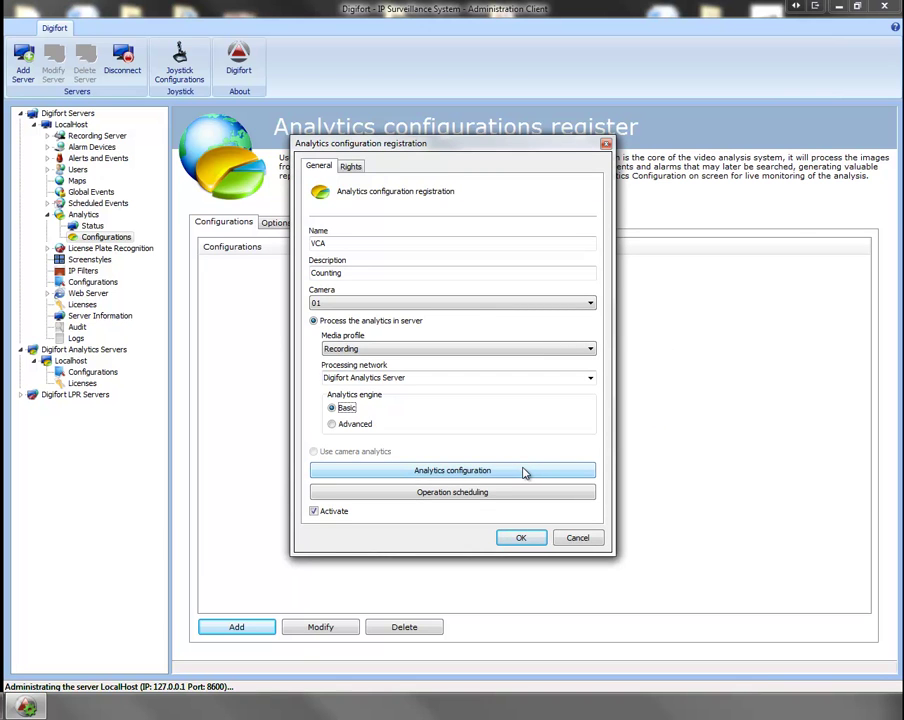
- In the basic analytics setup, add a red detection zone at the image's lower left
left_click(524, 471)
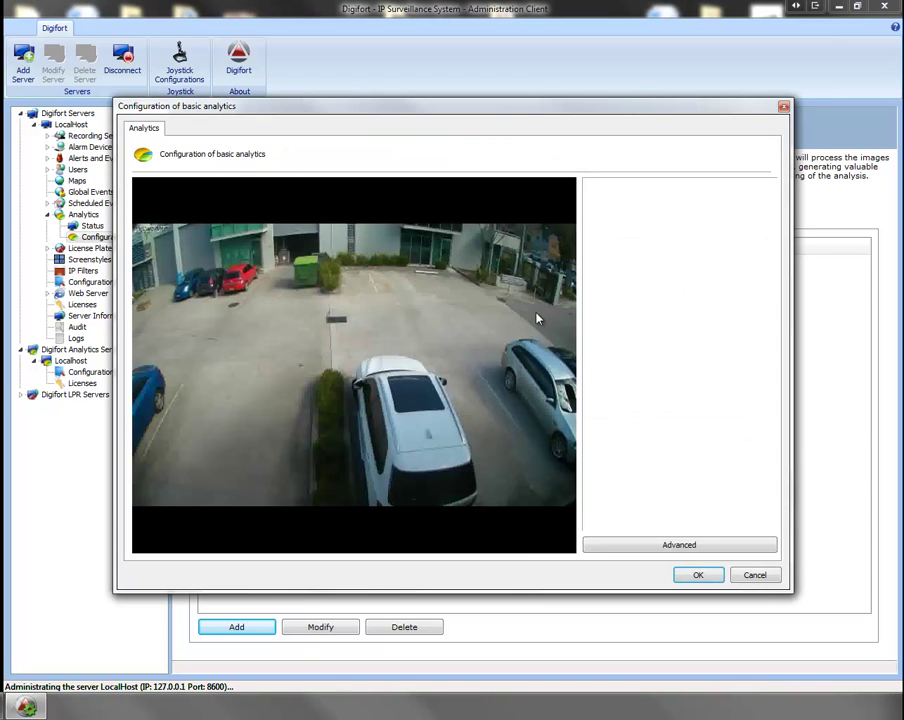
left_click_drag(507, 105, 492, 98)
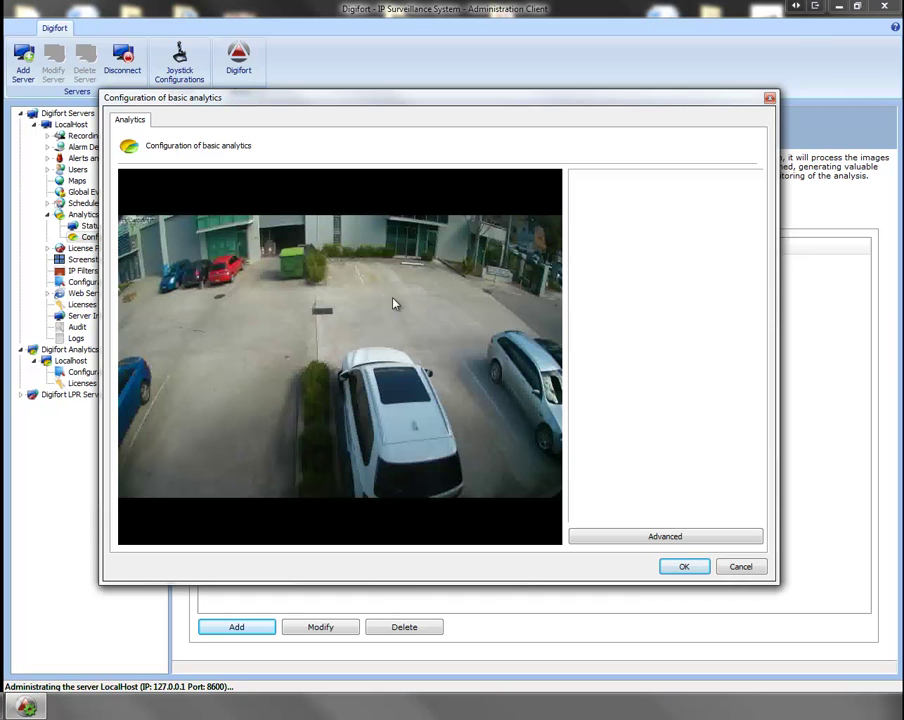
right_click(348, 290)
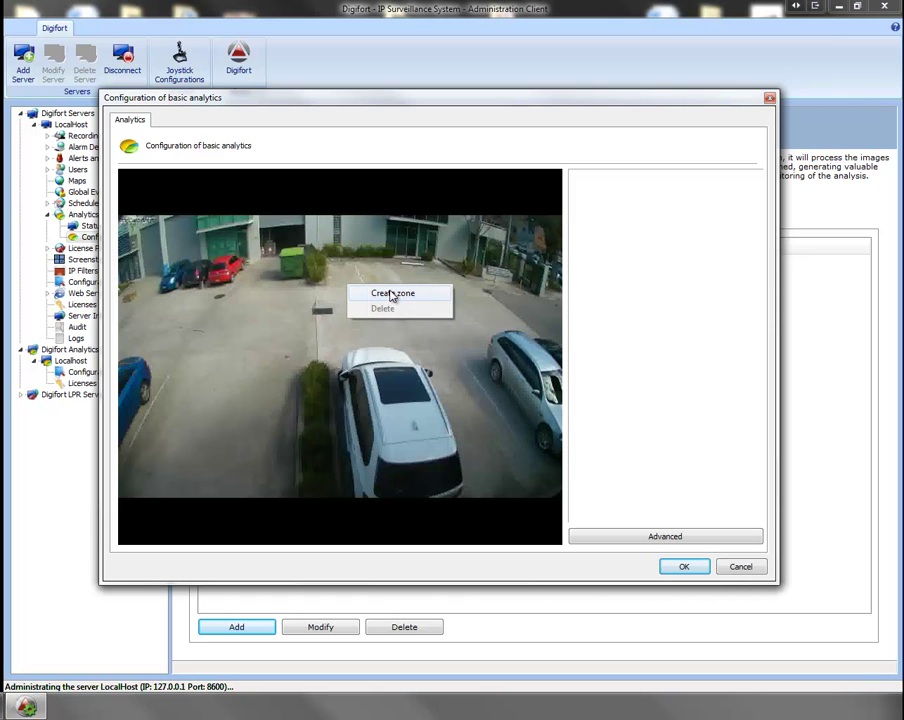
left_click(390, 294)
left_click_drag(352, 376, 196, 398)
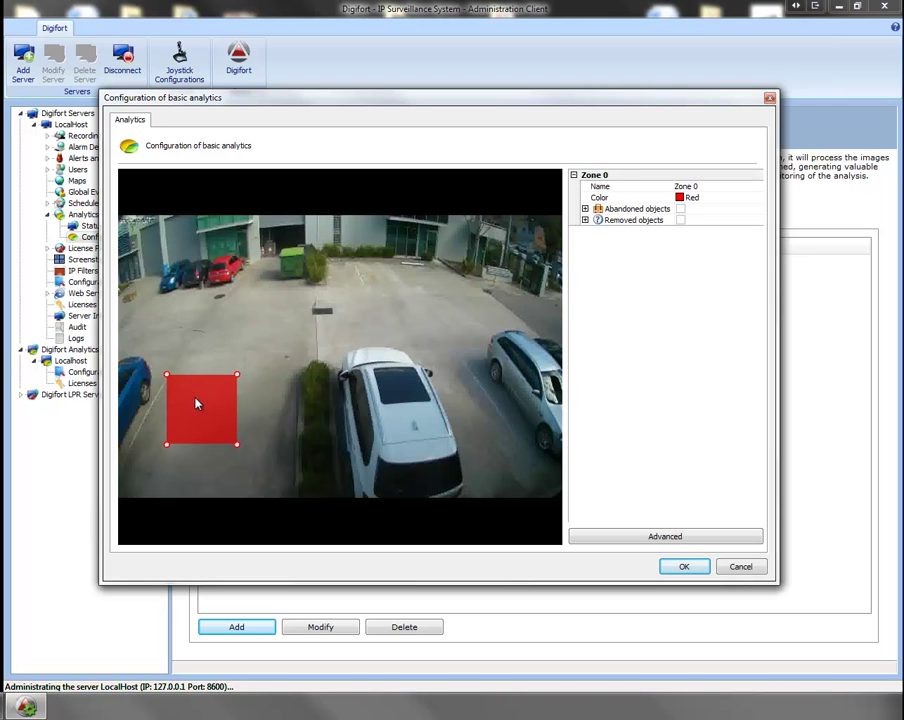
- Stretch the zone's corners and add edge vertices so it fits the parking bay
left_click_drag(166, 444, 122, 484)
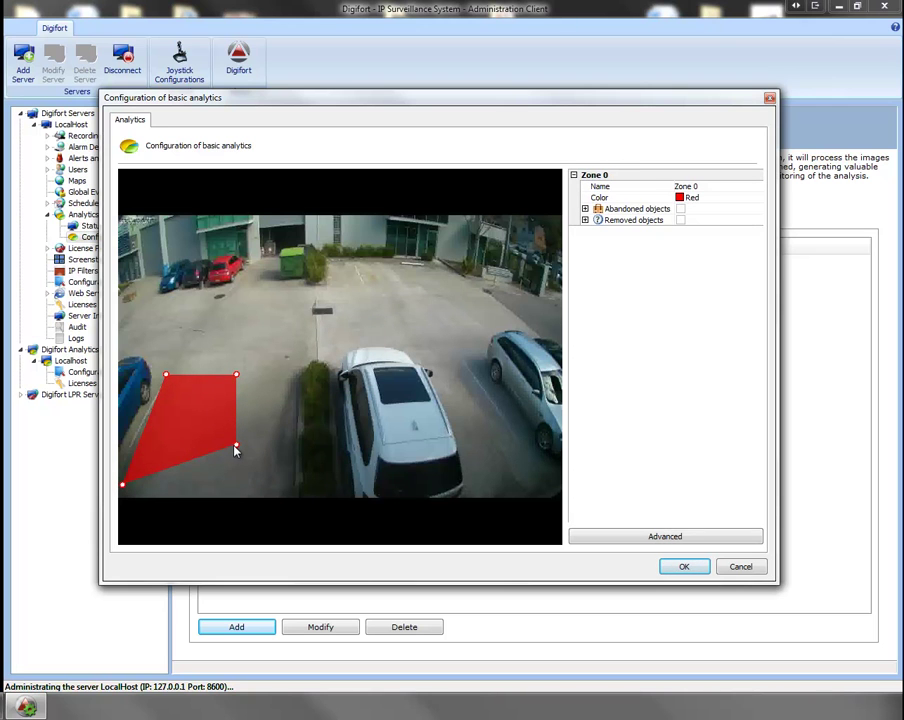
left_click_drag(236, 446, 289, 494)
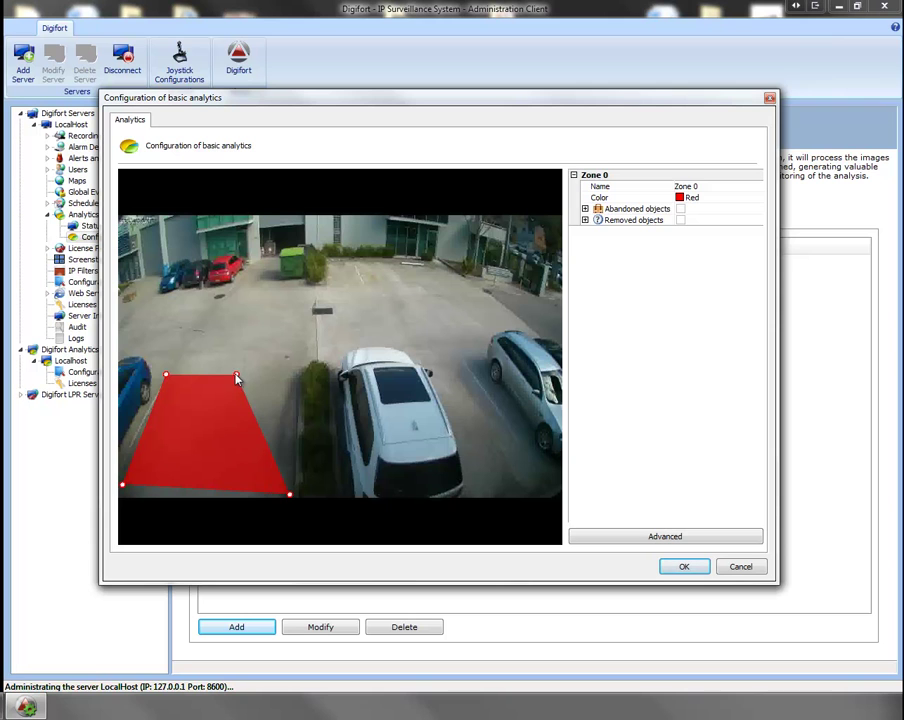
left_click_drag(237, 378, 296, 365)
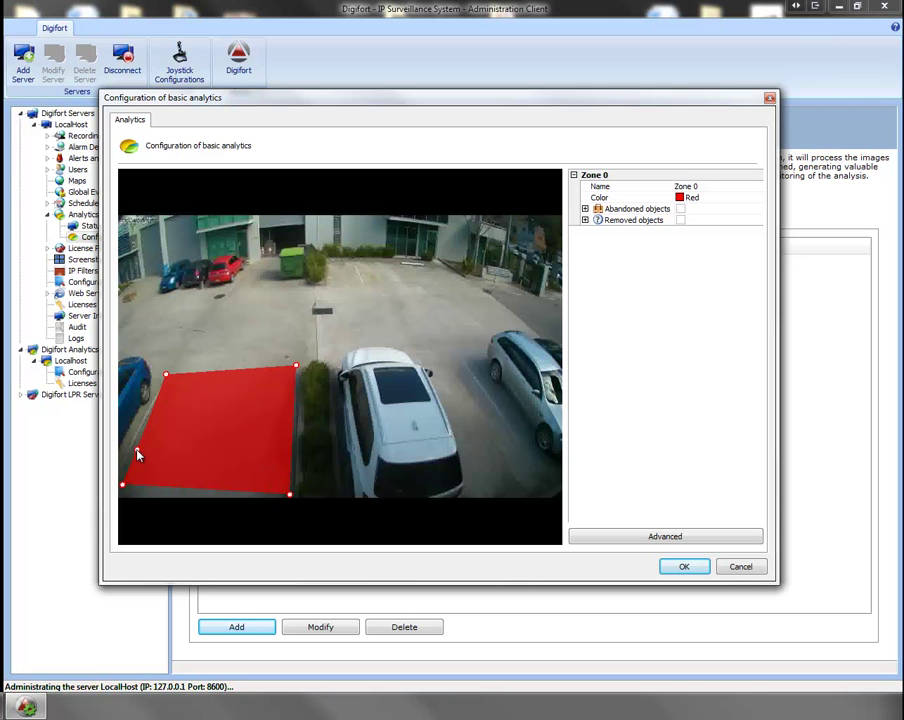
left_click_drag(134, 455, 129, 450)
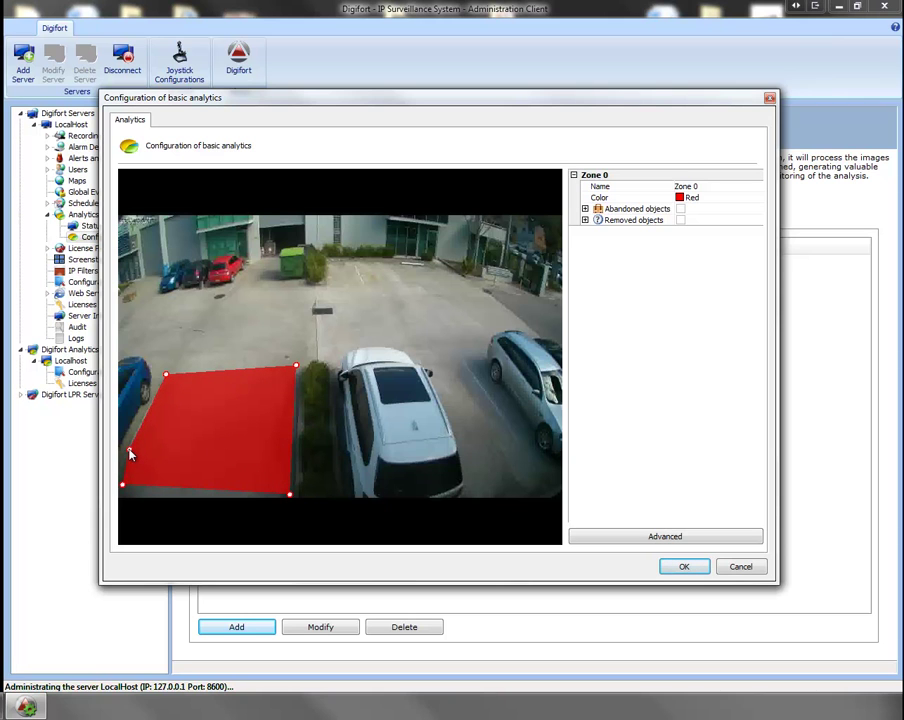
left_click(186, 372)
left_click(194, 376)
left_click_drag(194, 370, 181, 402)
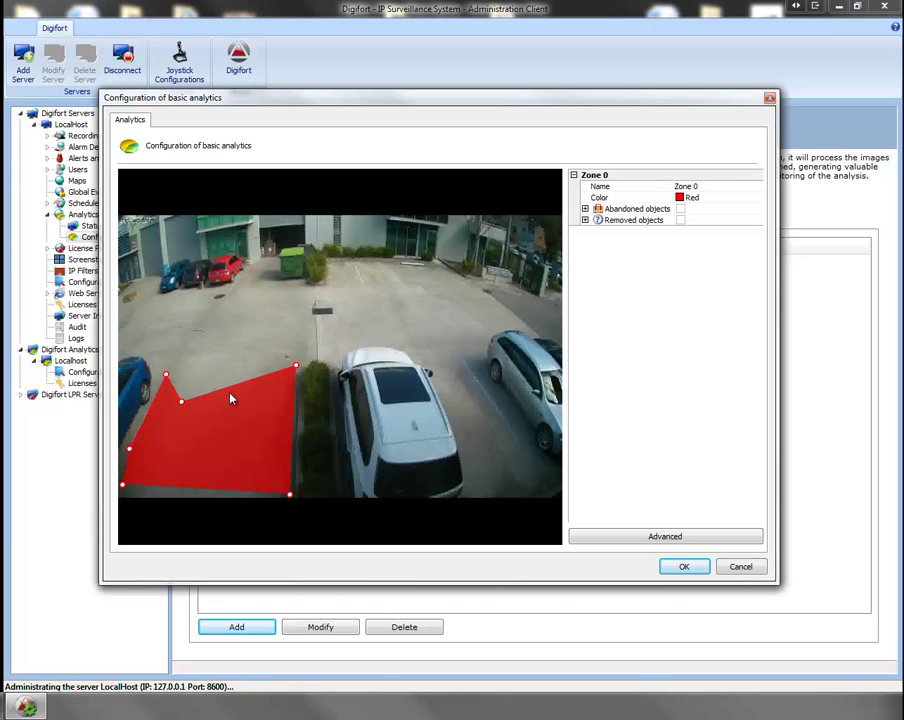
left_click_drag(244, 386, 268, 402)
- Enable abandoned-object detection for Zone 0, reviewing rearm time, 20-second time and alarm actions
left_click(593, 209)
left_click(586, 209)
left_click(585, 265)
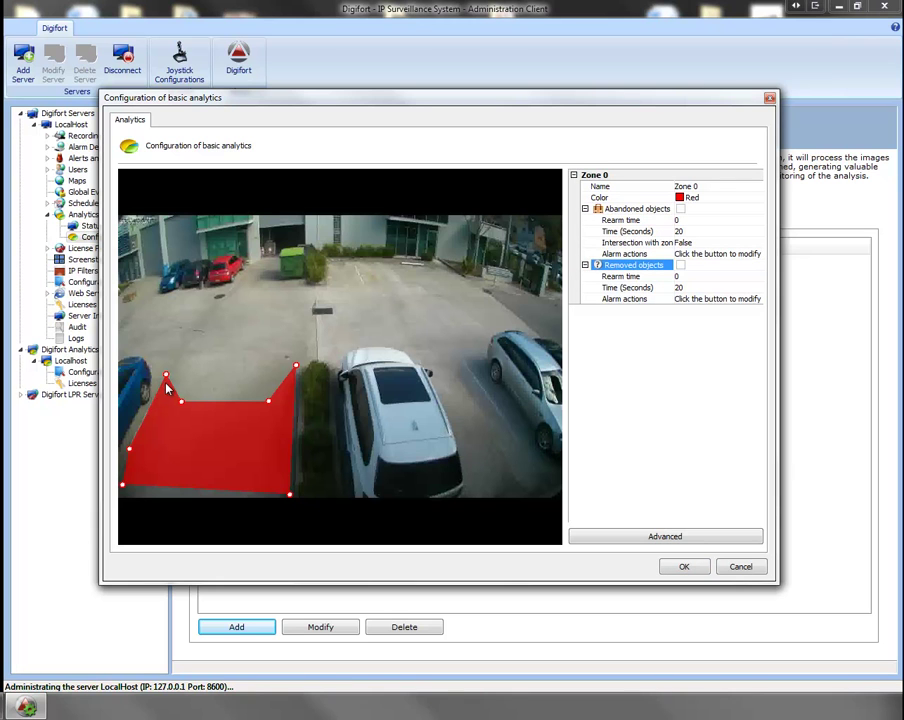
left_click(681, 209)
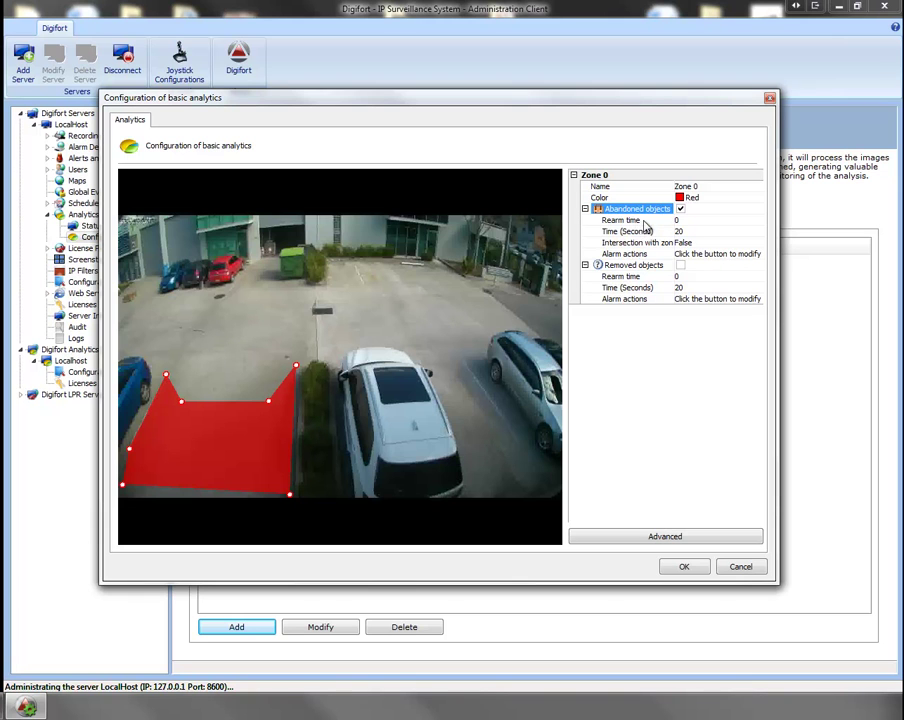
left_click(677, 220)
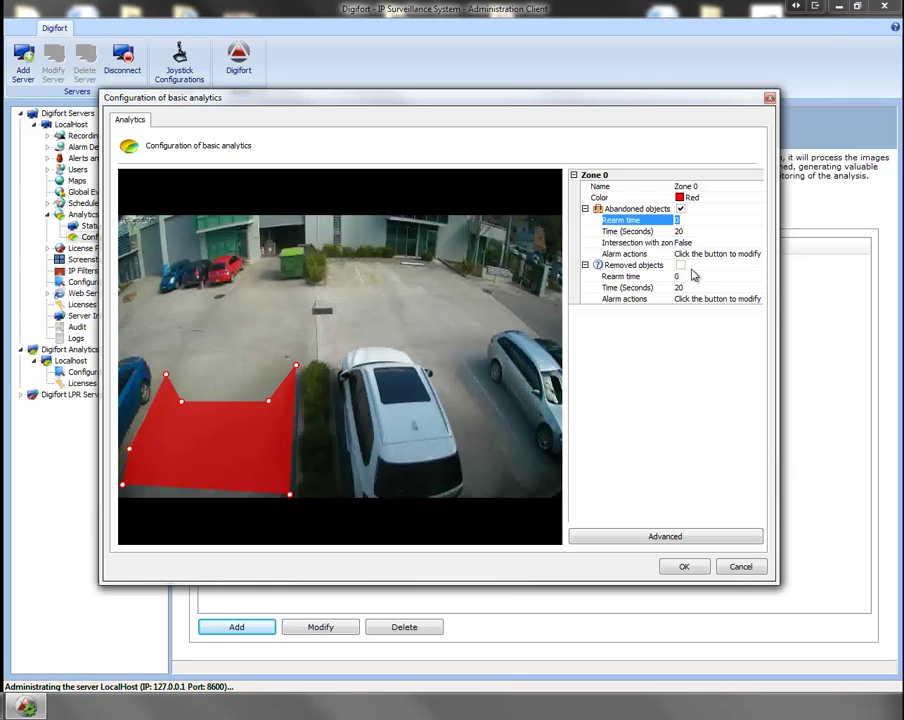
left_click(674, 232)
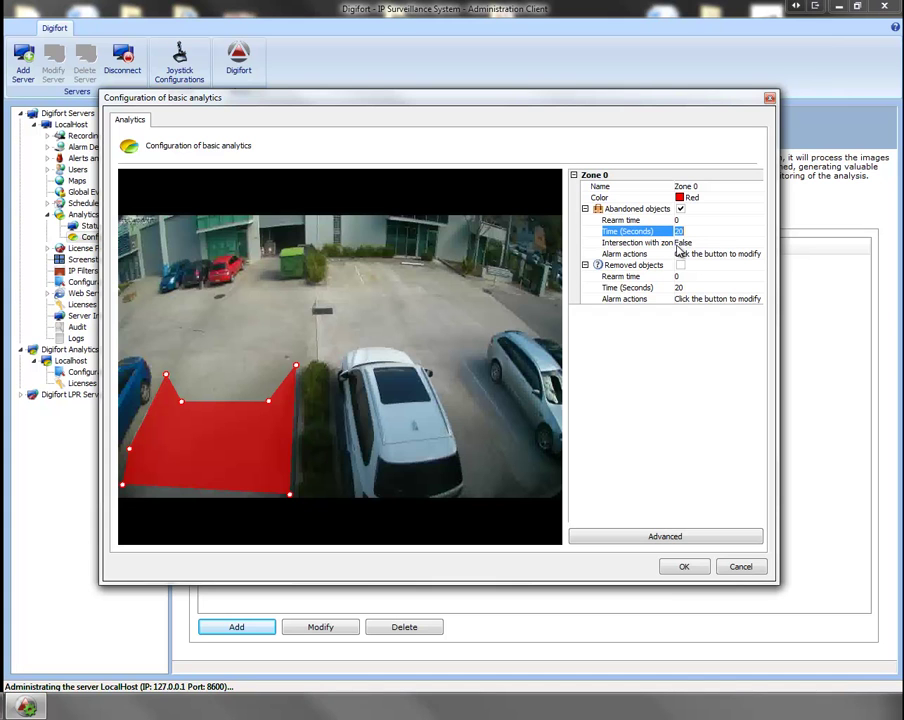
left_click(655, 243)
left_click(637, 255)
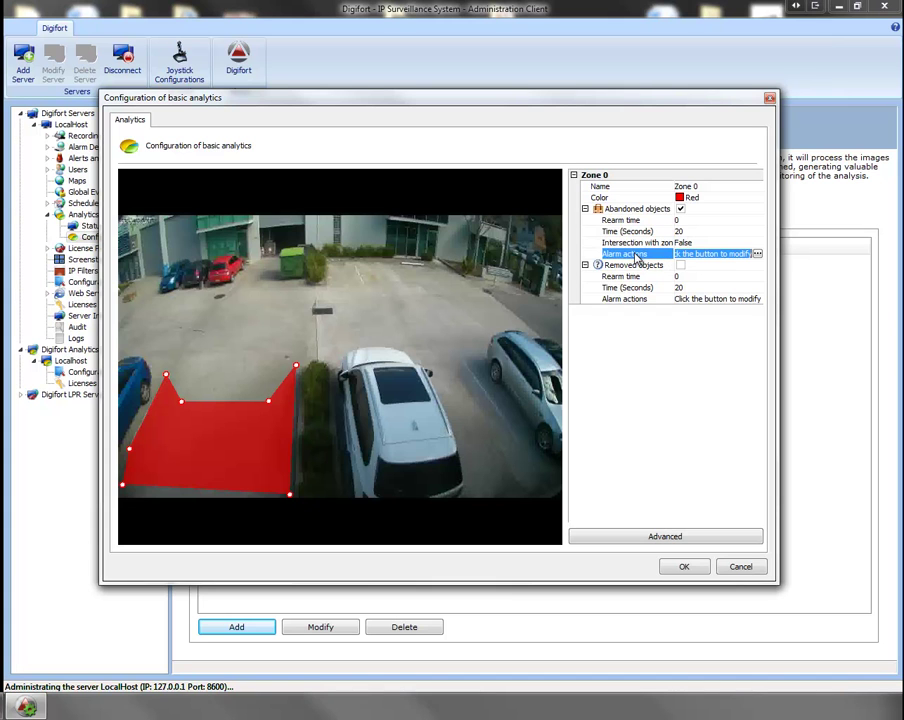
left_click(757, 254)
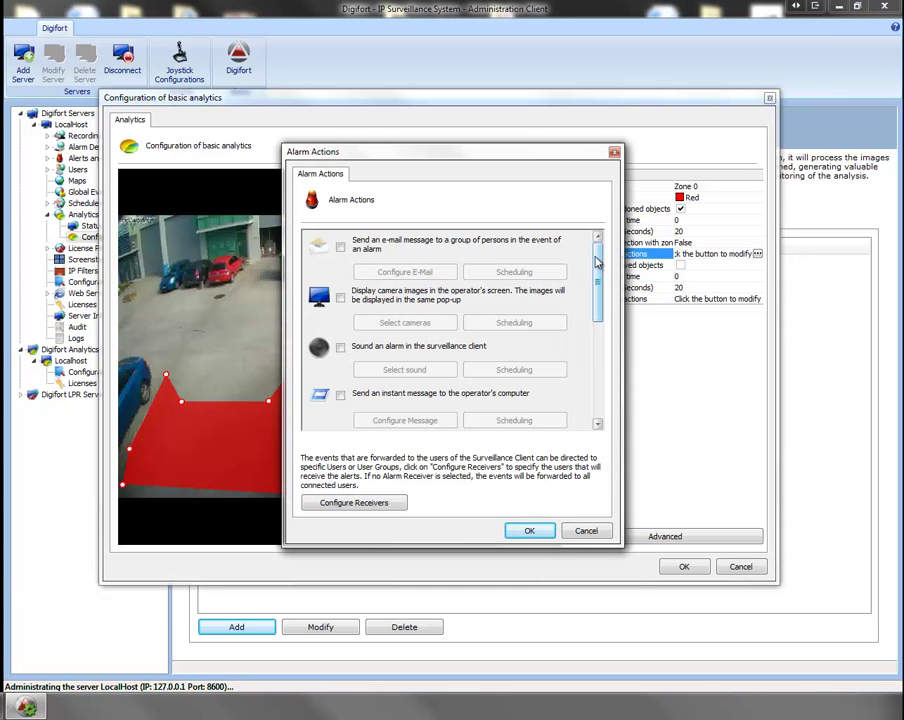
mouse_move(596, 262)
left_mouse_down()
mouse_move(590, 397)
mouse_move(594, 250)
left_mouse_up()
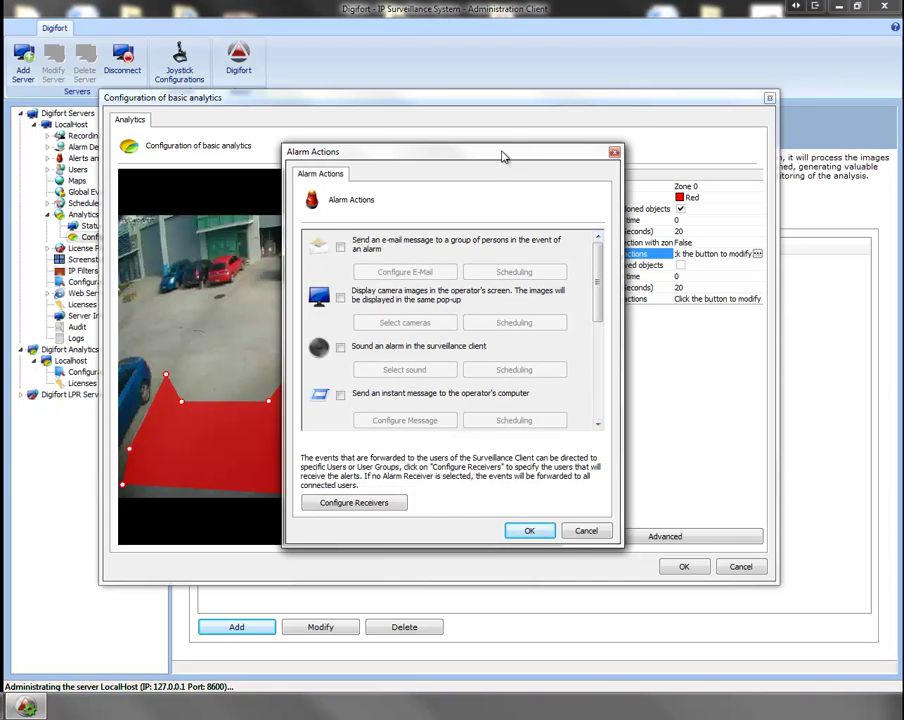
left_click_drag(503, 157, 515, 87)
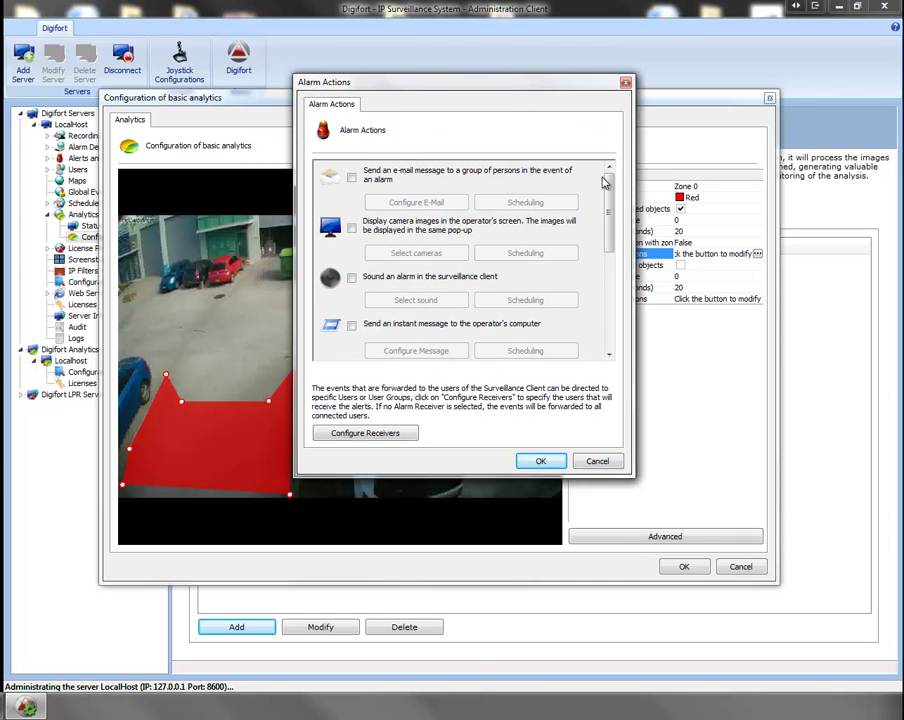
left_click_drag(604, 181, 536, 300)
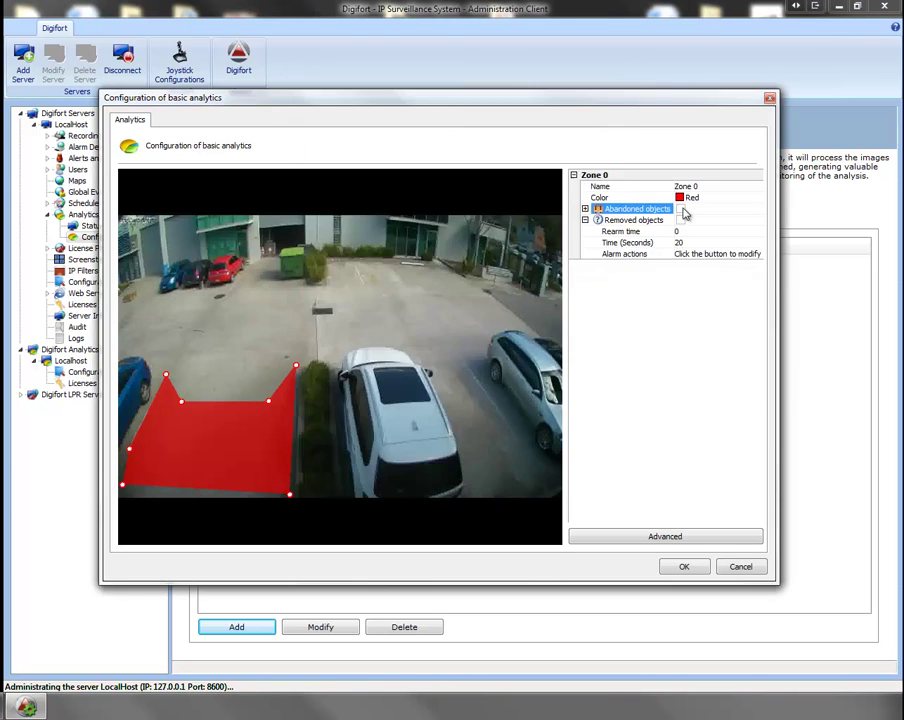
- Turn on removed-object detection for Zone 0 and enter a 10-second detection time
left_click(680, 220)
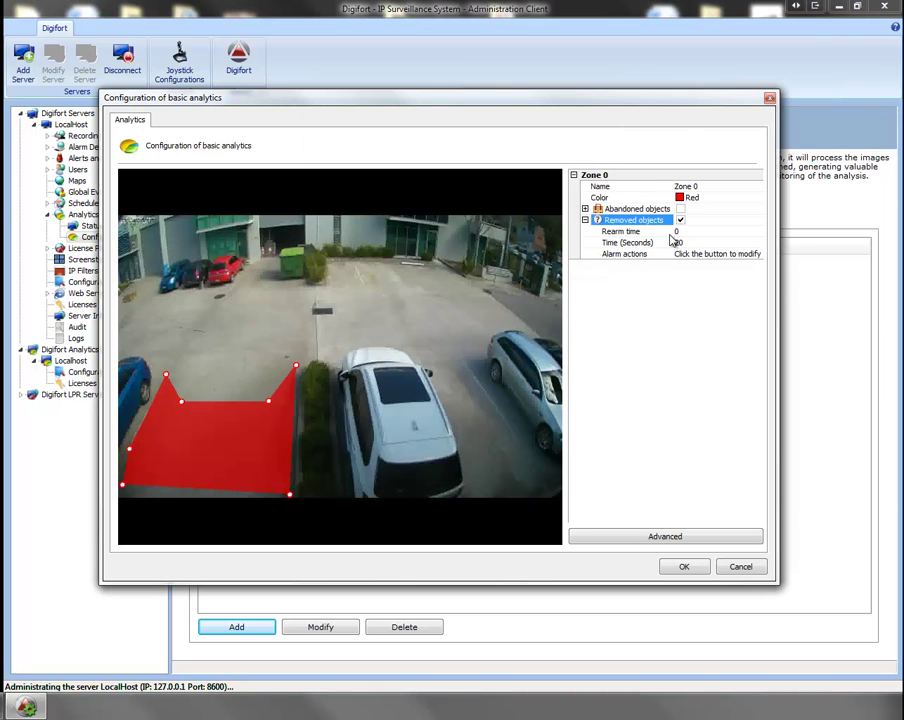
left_click(237, 331)
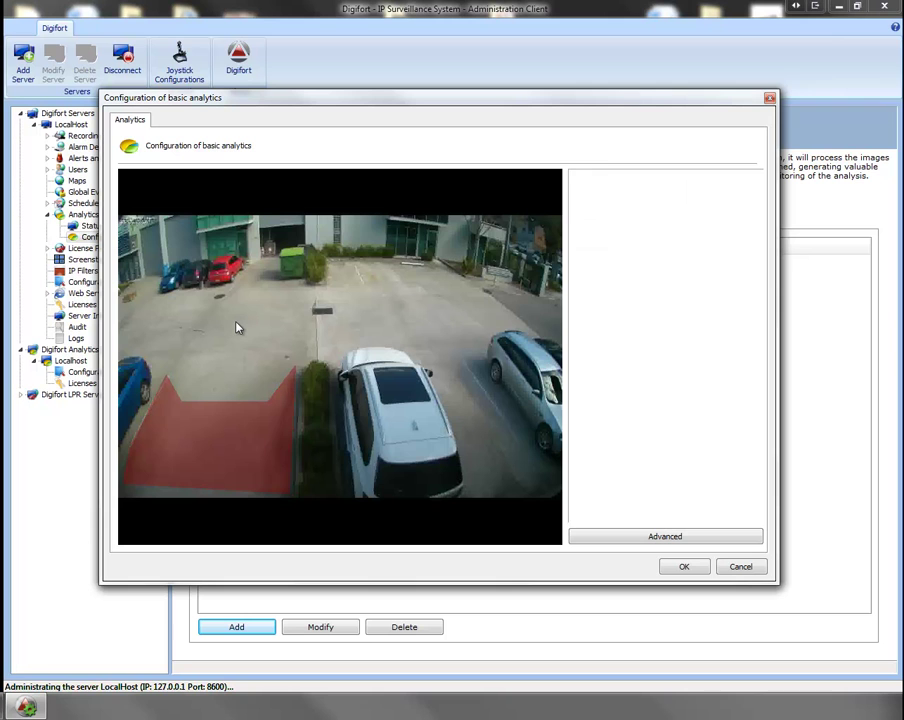
left_click(246, 420)
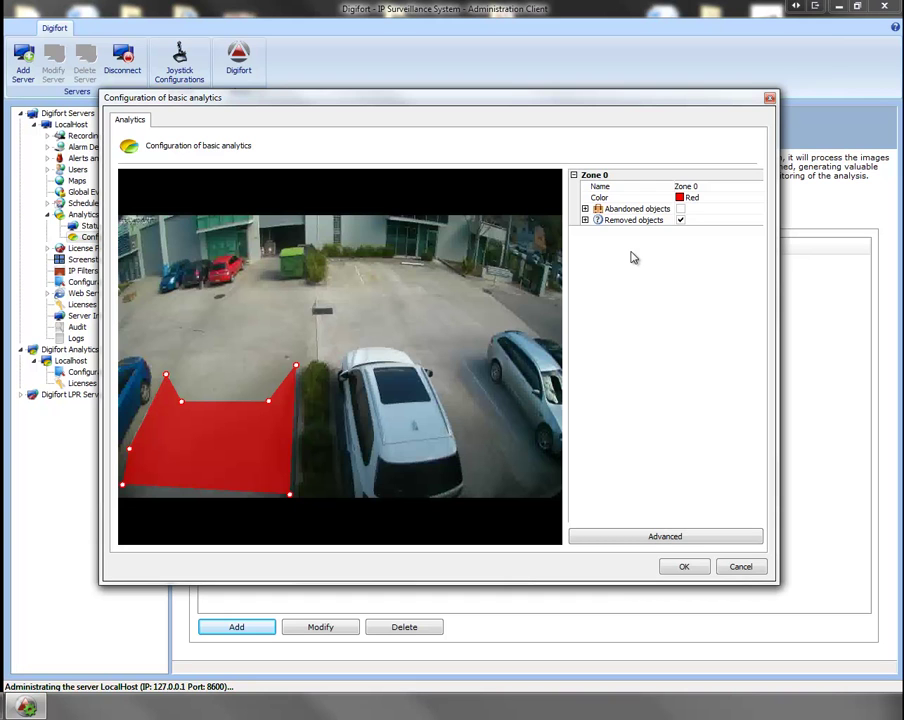
left_click(586, 220)
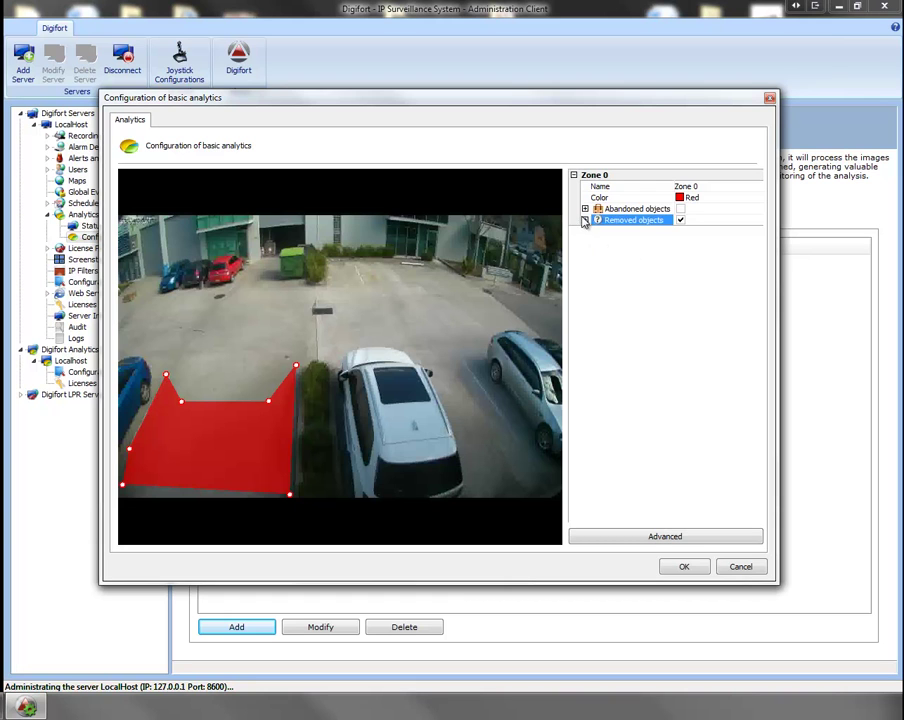
left_click(585, 220)
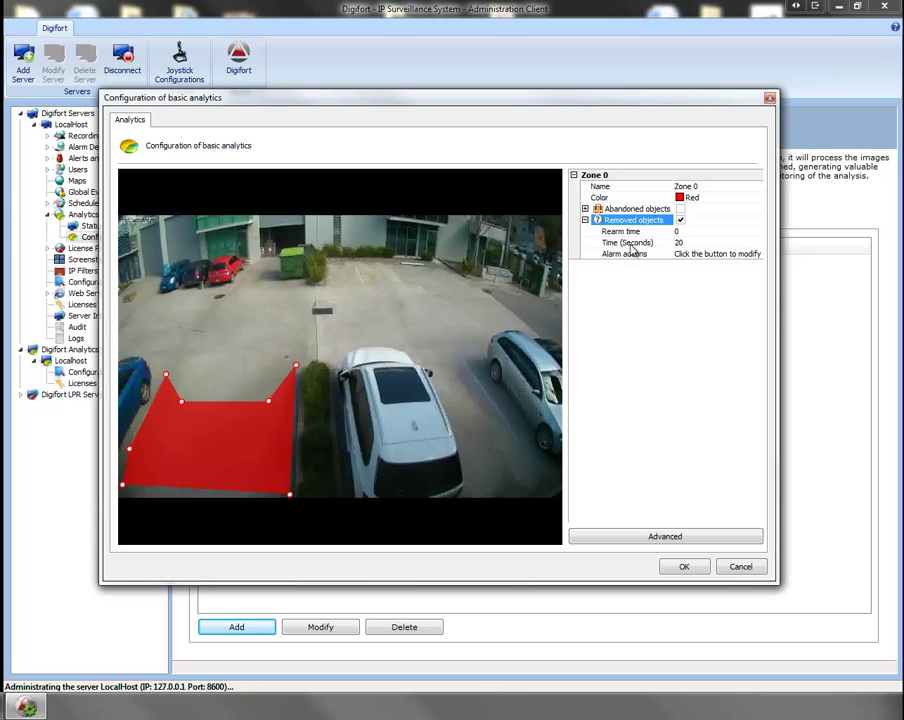
left_click(679, 243)
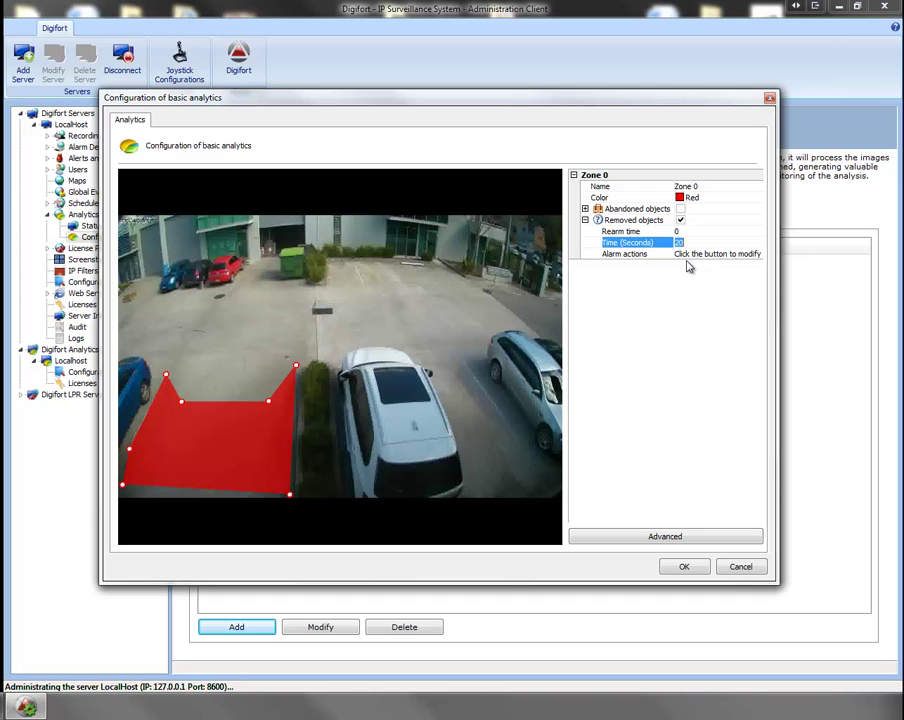
type("10")
- Reselect Zone 0 and re-enter 10 seconds as the removed-object time
left_click(466, 360)
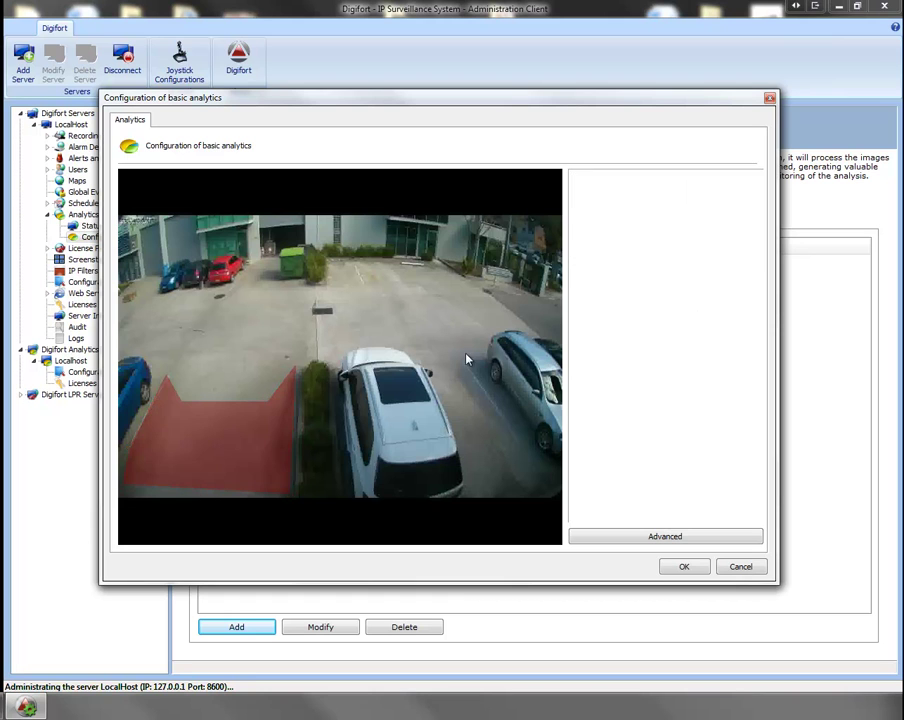
left_click(275, 428)
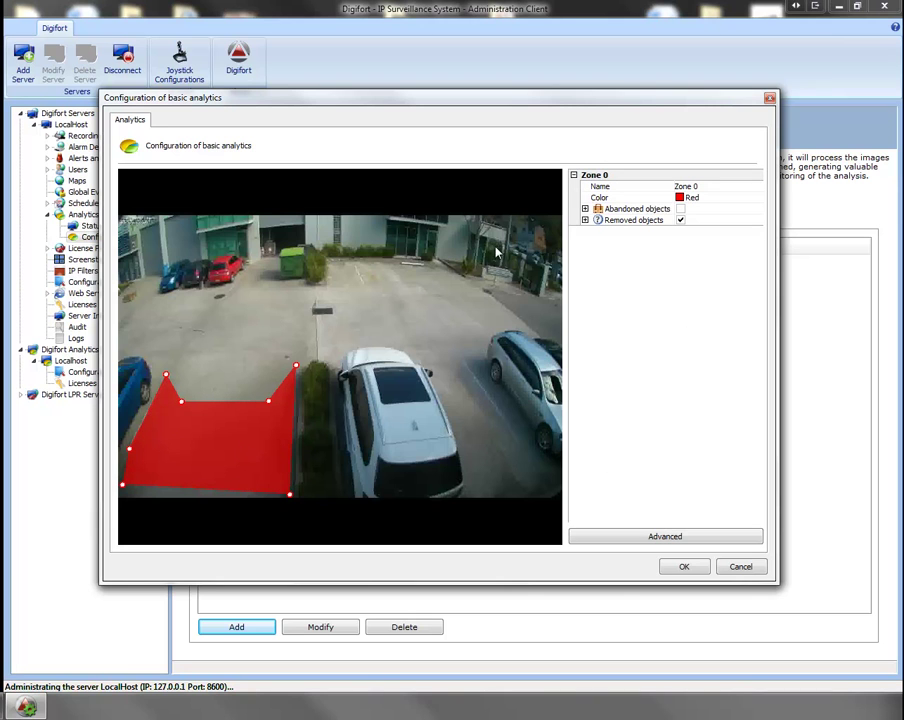
left_click(585, 220)
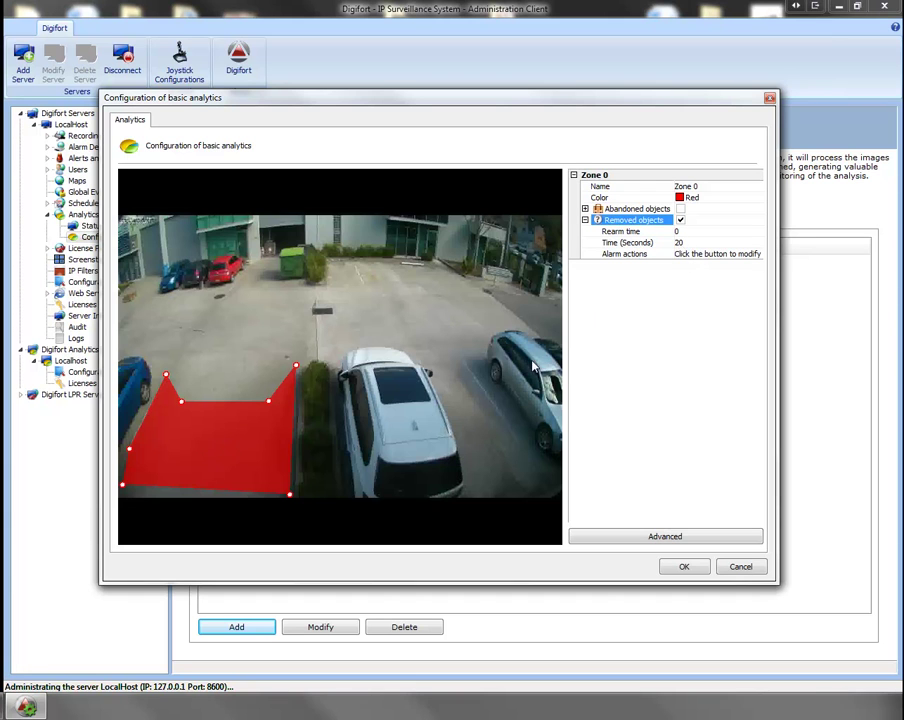
left_click(684, 243)
type("10")
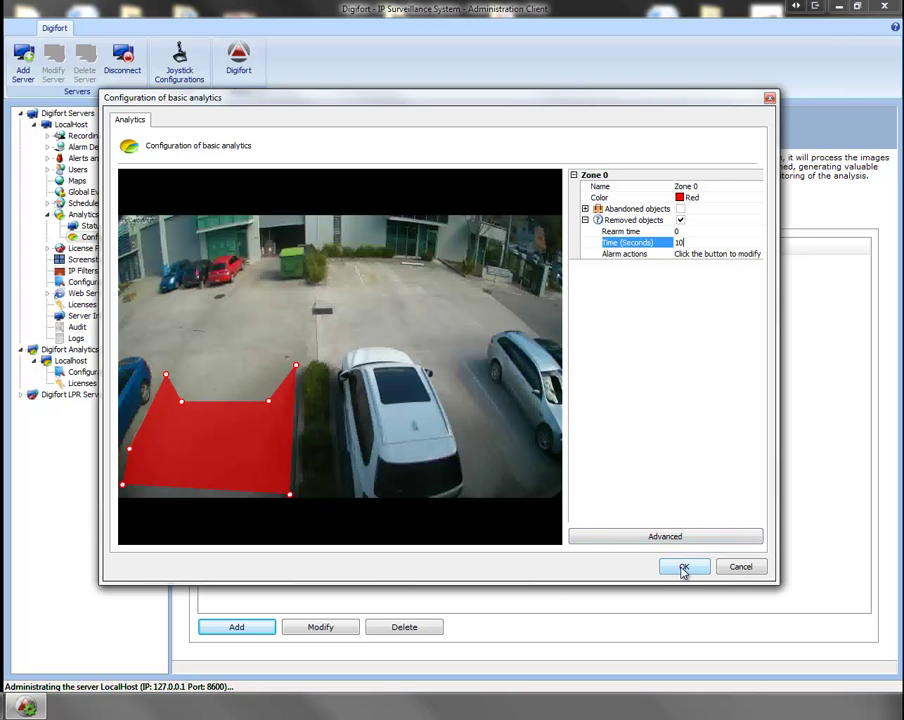
- Open the Advanced configuration dialog showing the Face detection option
left_click(660, 536)
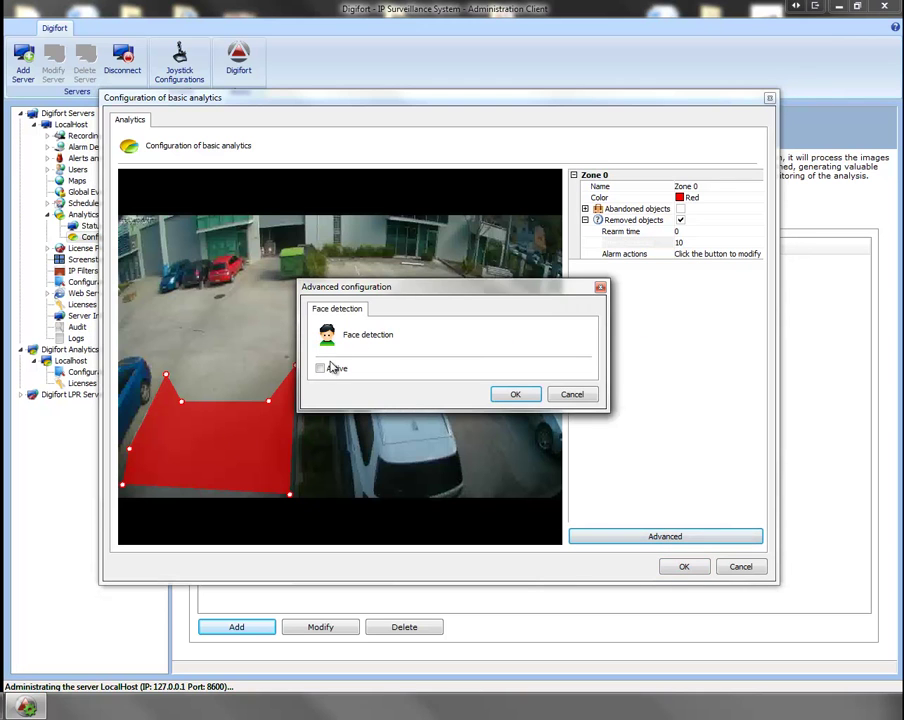